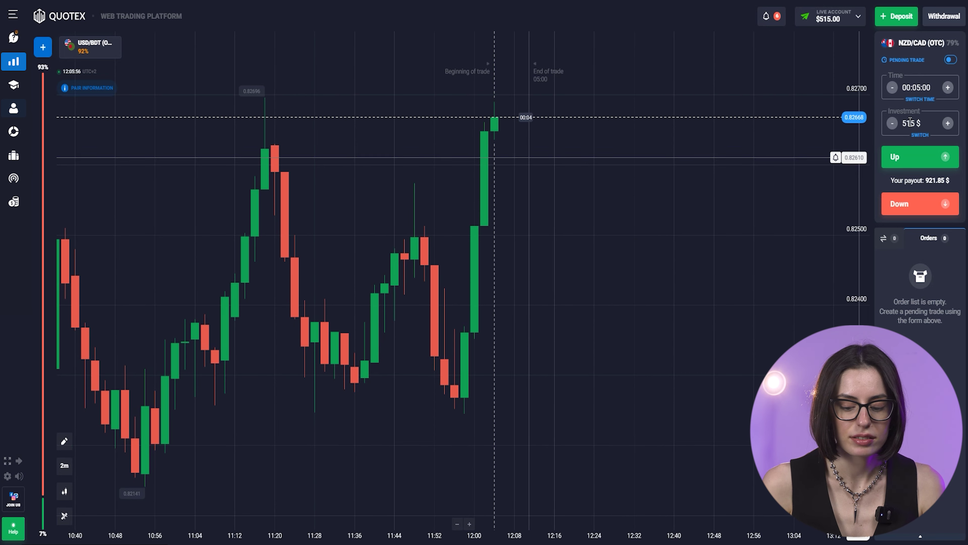
# - Set the trade duration to 01:00 (one minute)
pyautogui.click(916, 87)
pyautogui.click(919, 133)
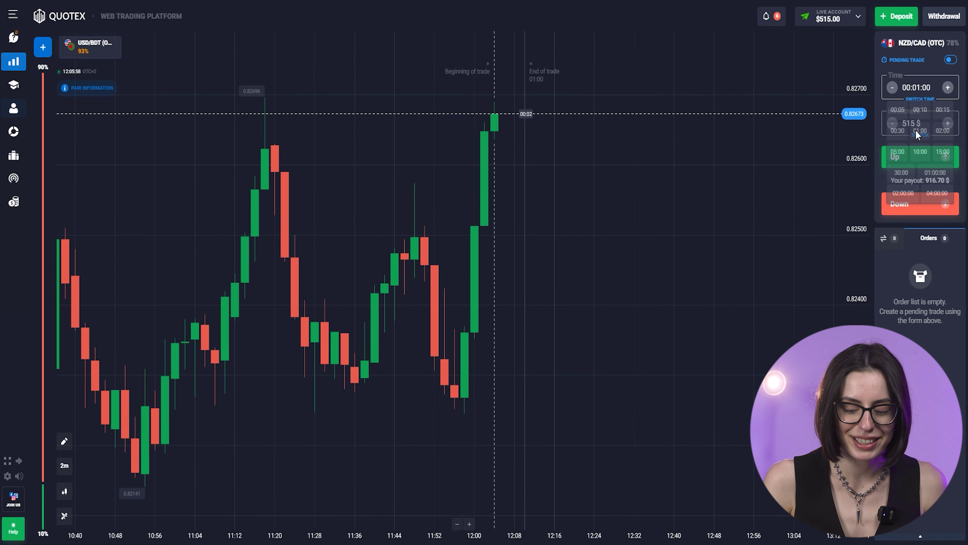
pyautogui.click(902, 121)
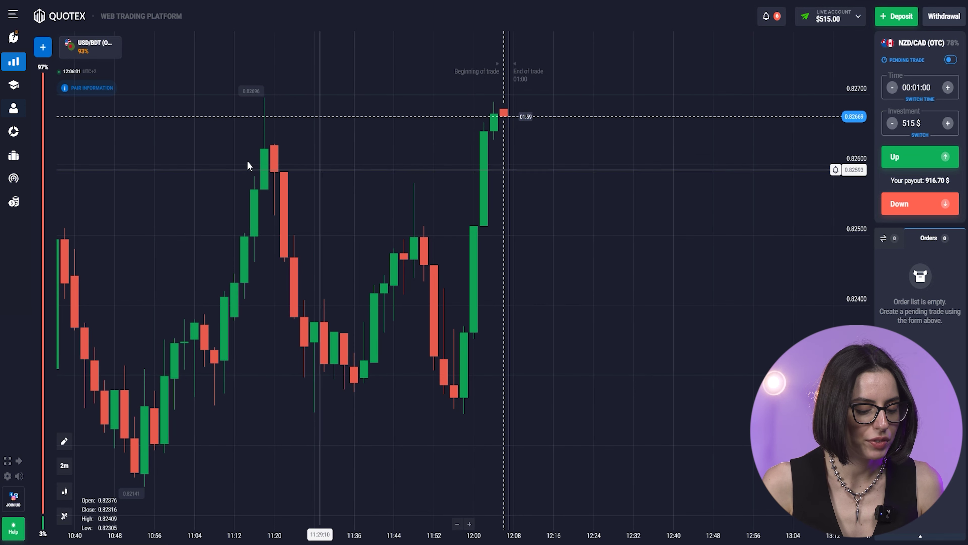
# - Open USD/BDT (OTC), AUD/USD (OTC) and USD/EGP (OTC) chart tabs
pyautogui.click(66, 55)
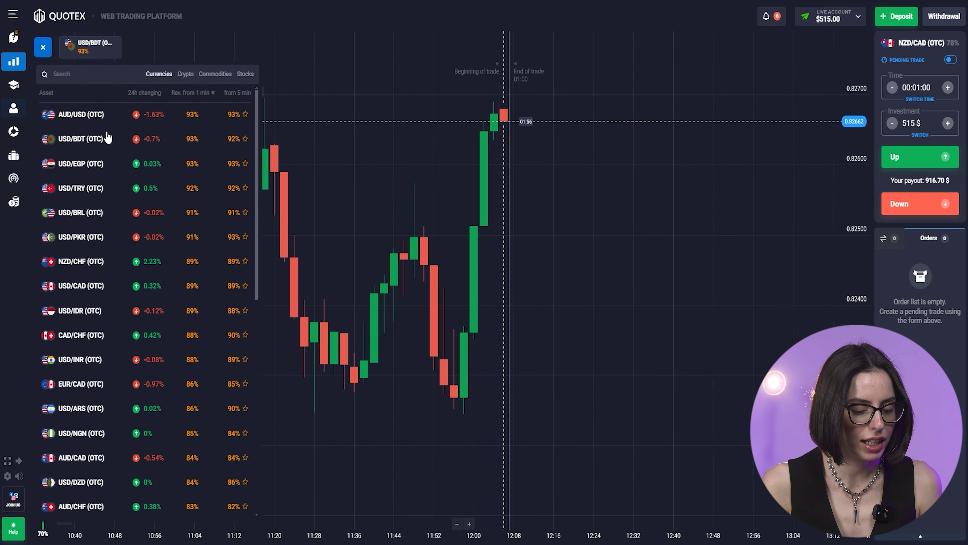
pyautogui.click(99, 130)
pyautogui.click(45, 48)
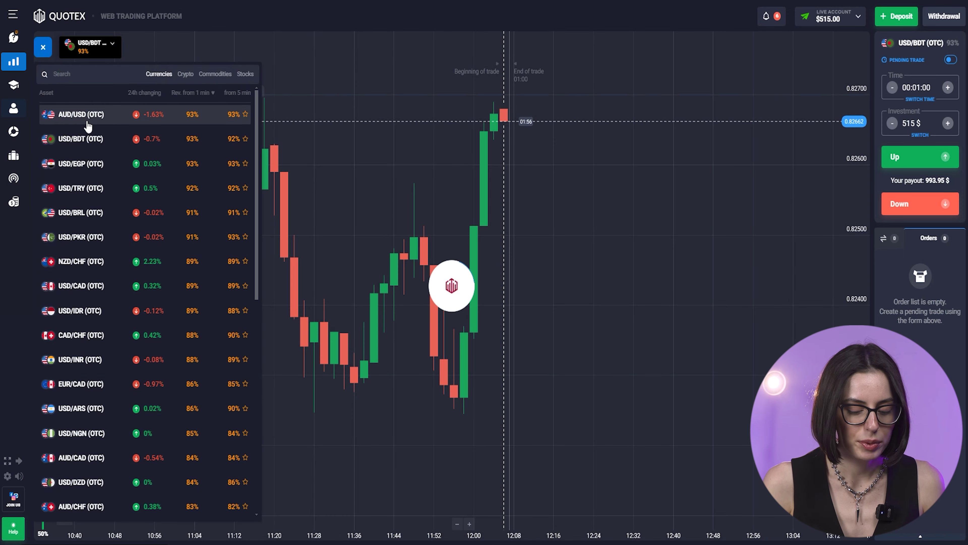
pyautogui.click(75, 119)
pyautogui.click(43, 48)
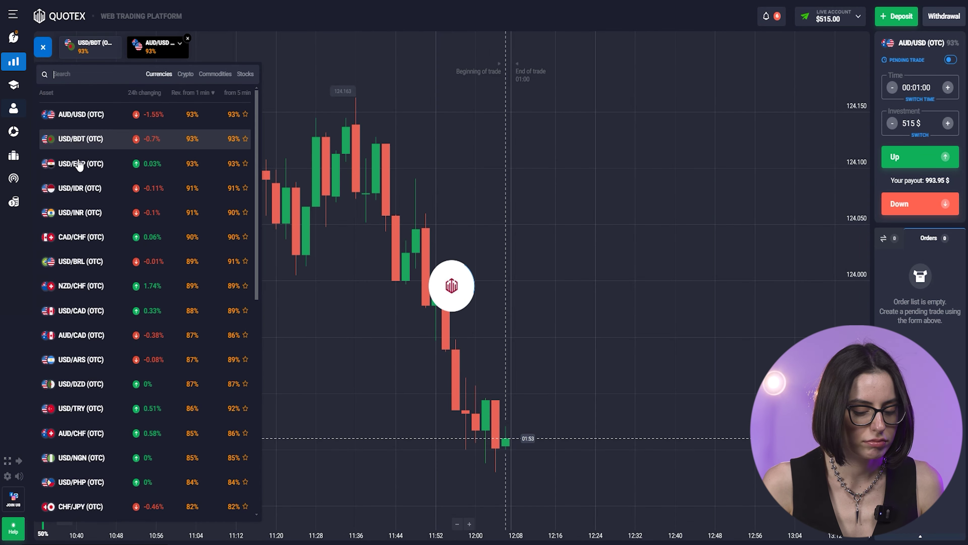
pyautogui.click(74, 165)
pyautogui.click(43, 48)
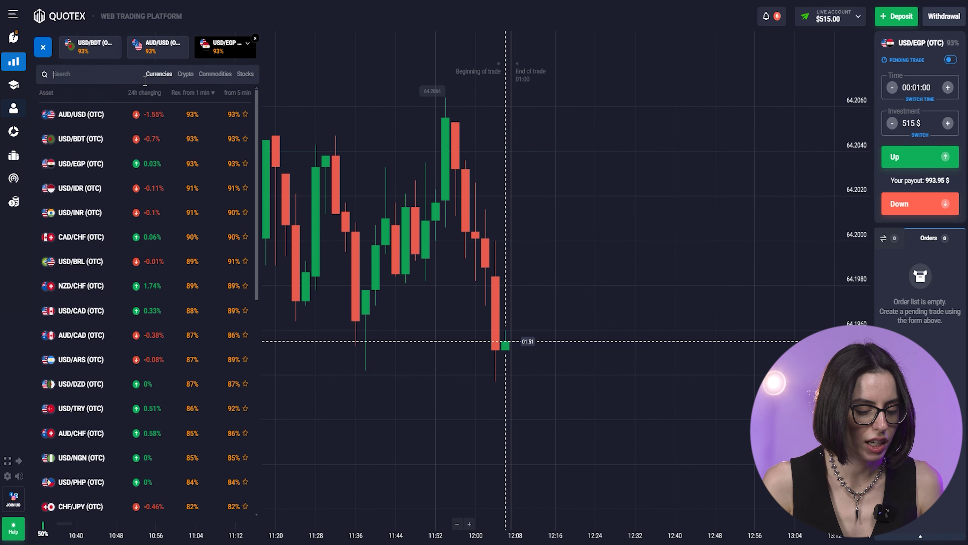
# - Add American Express (OTC) and Pfizer Inc (OTC) charts from the Stocks category
pyautogui.click(186, 75)
pyautogui.click(215, 76)
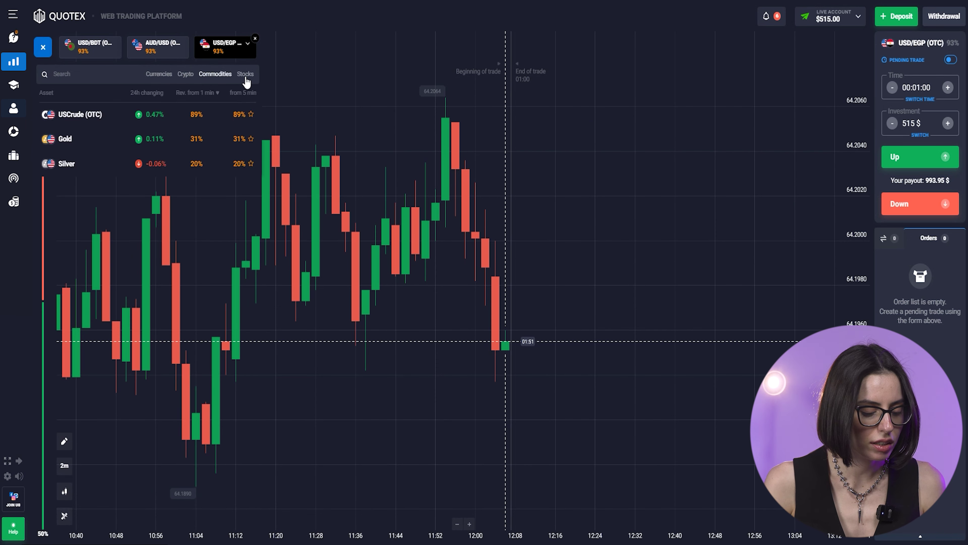
pyautogui.click(247, 77)
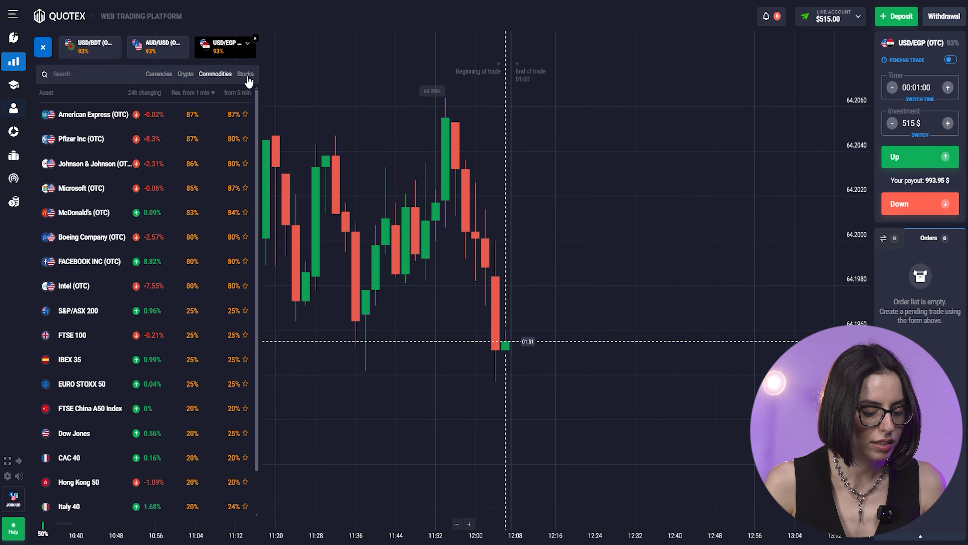
pyautogui.click(84, 116)
pyautogui.click(42, 47)
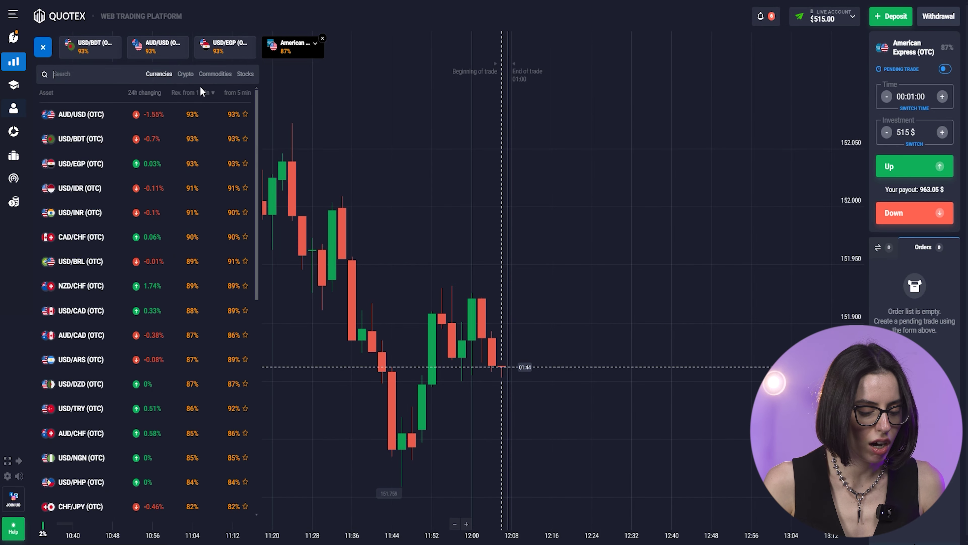
pyautogui.click(245, 74)
pyautogui.click(85, 140)
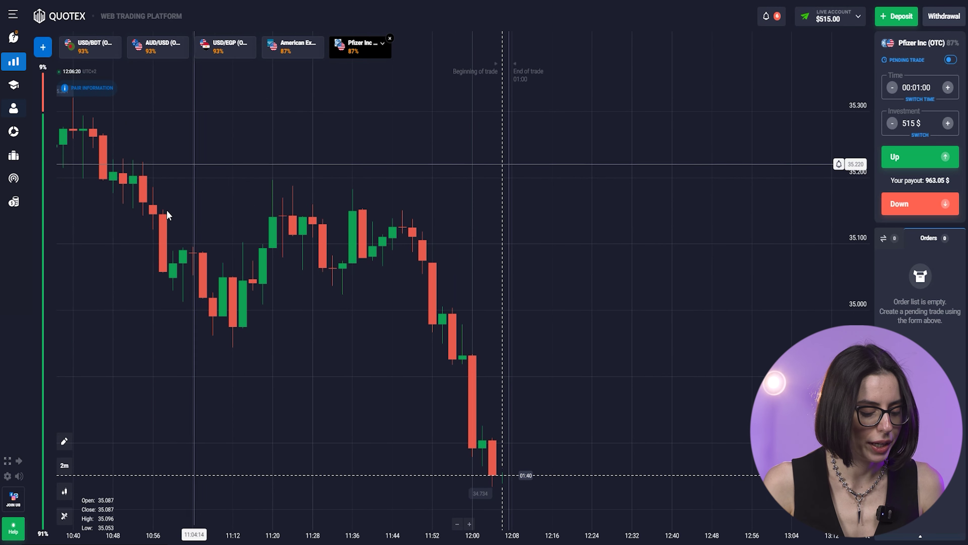
# - Switch the Pfizer chart to 10-second candles
pyautogui.click(65, 466)
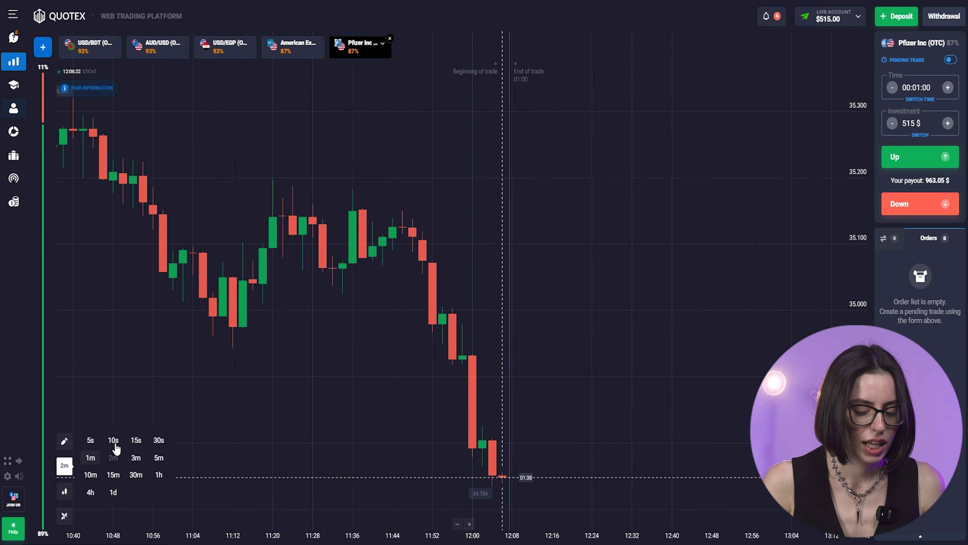
pyautogui.click(113, 440)
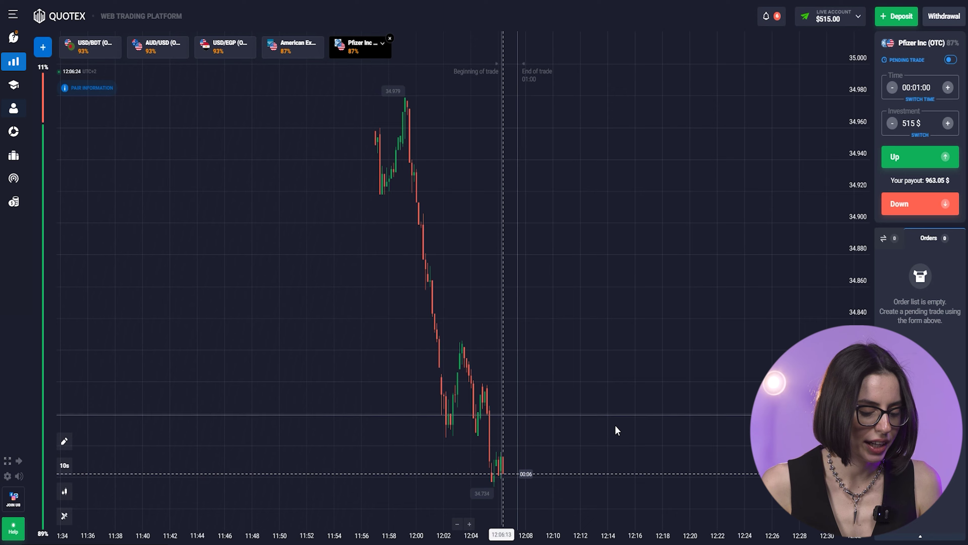
pyautogui.scroll(5, 610, 425)
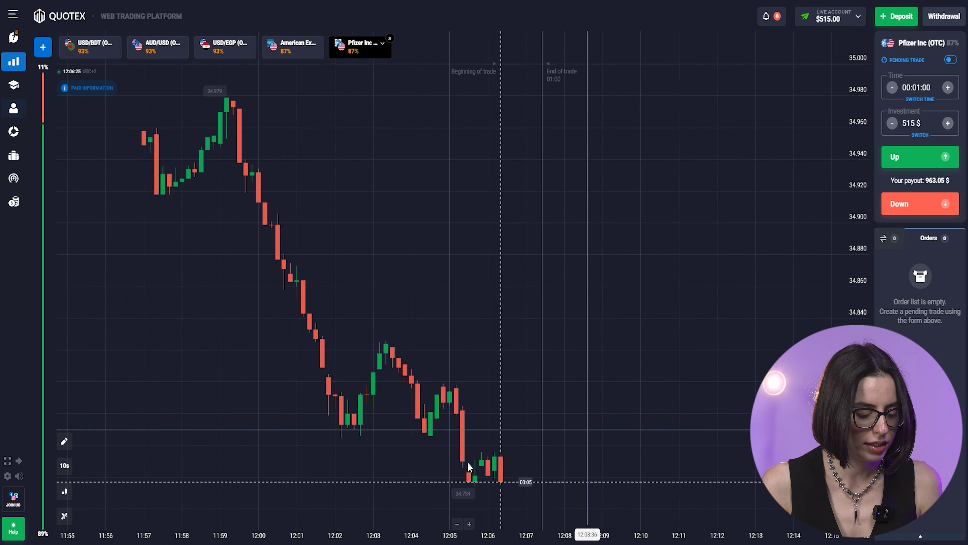
# - Add DeMarker with period 10, a thicker yellow main line, and purple overbought and oversold levels
pyautogui.click(64, 516)
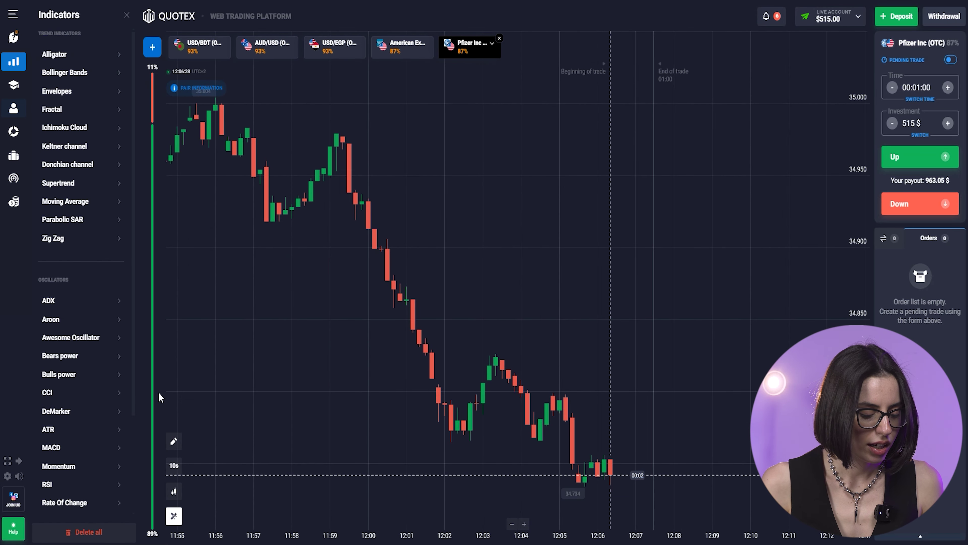
pyautogui.scroll(-3, 111, 345)
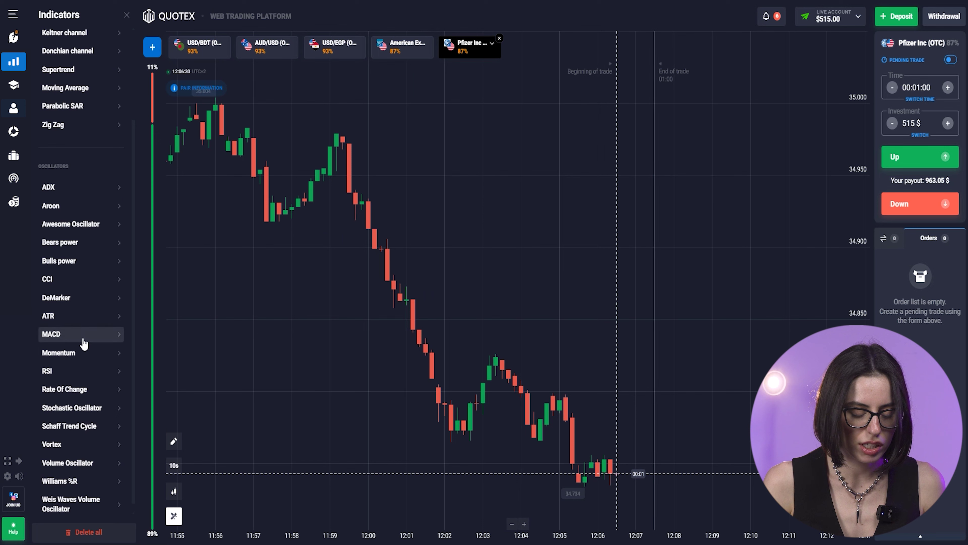
pyautogui.click(55, 297)
pyautogui.moveTo(68, 271); pyautogui.dragTo(73, 275)
pyautogui.click(83, 290)
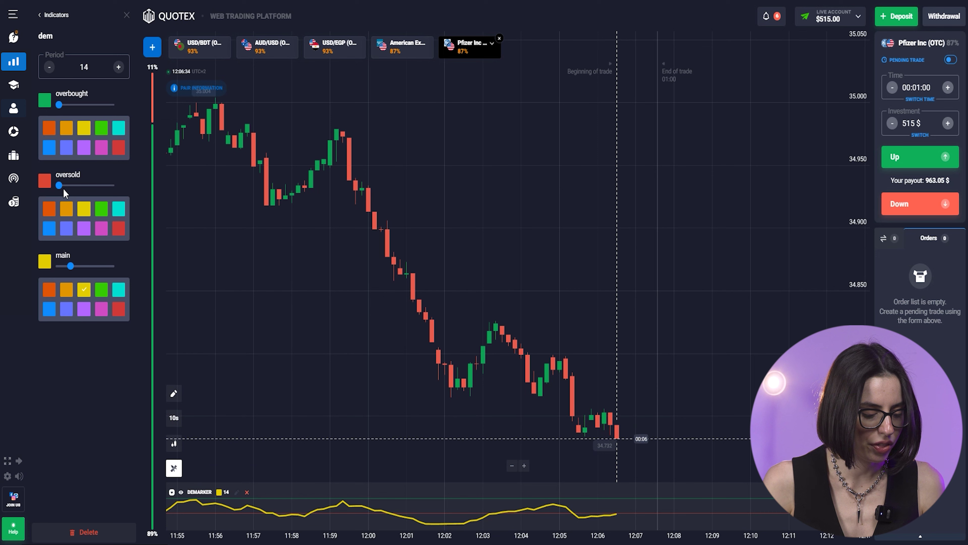
pyautogui.click(84, 229)
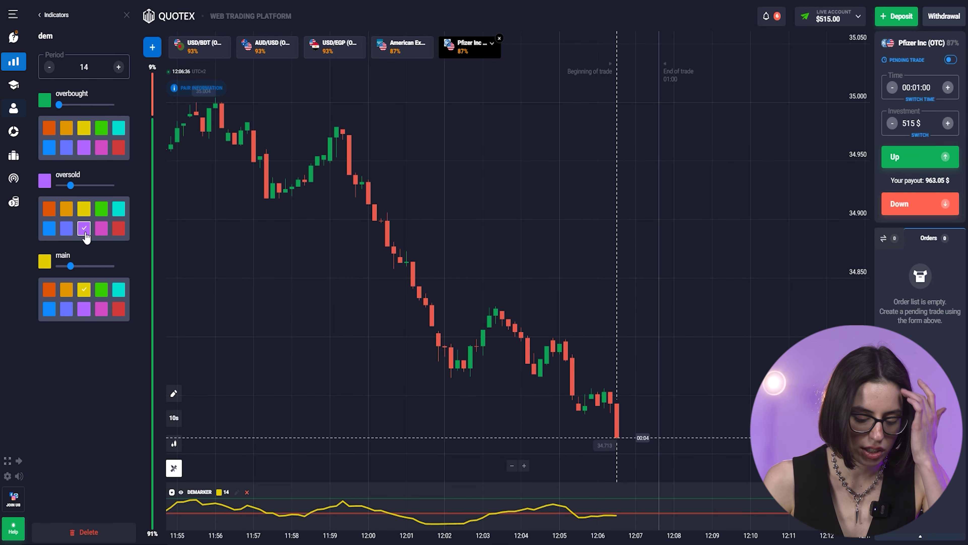
pyautogui.click(70, 105)
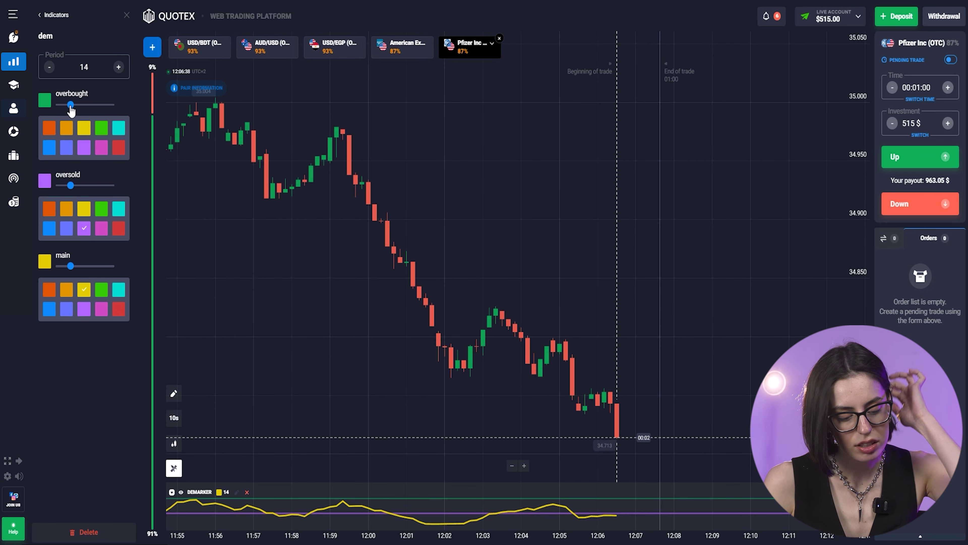
pyautogui.click(83, 146)
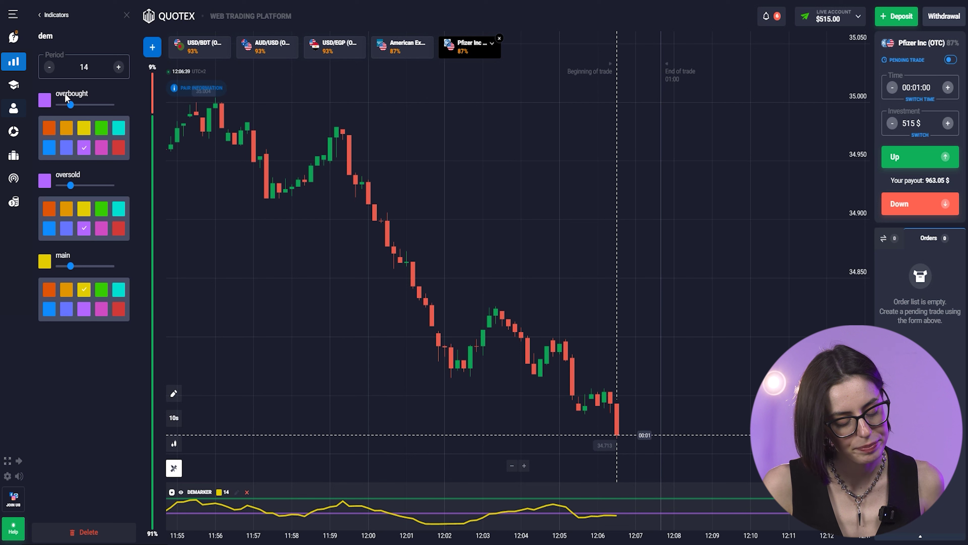
pyautogui.click(50, 68)
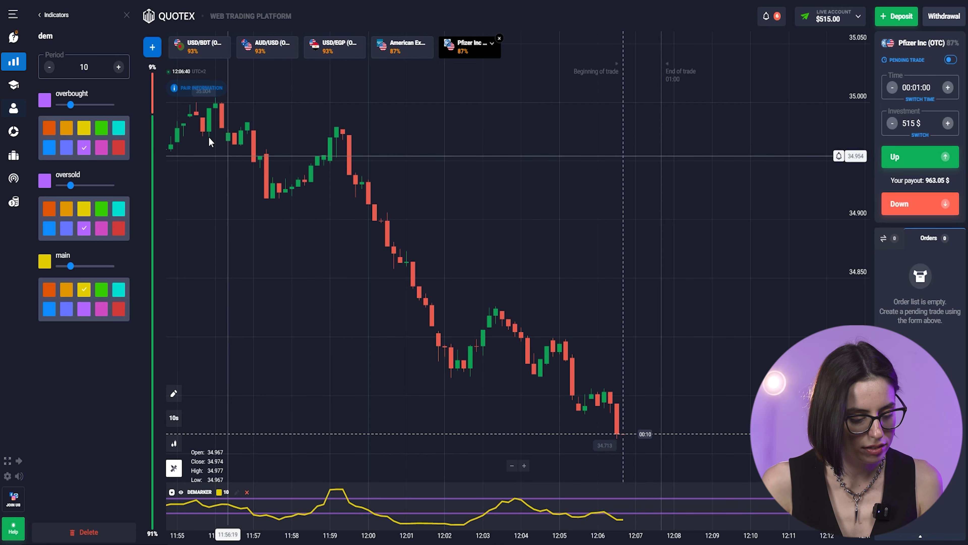
pyautogui.click(70, 19)
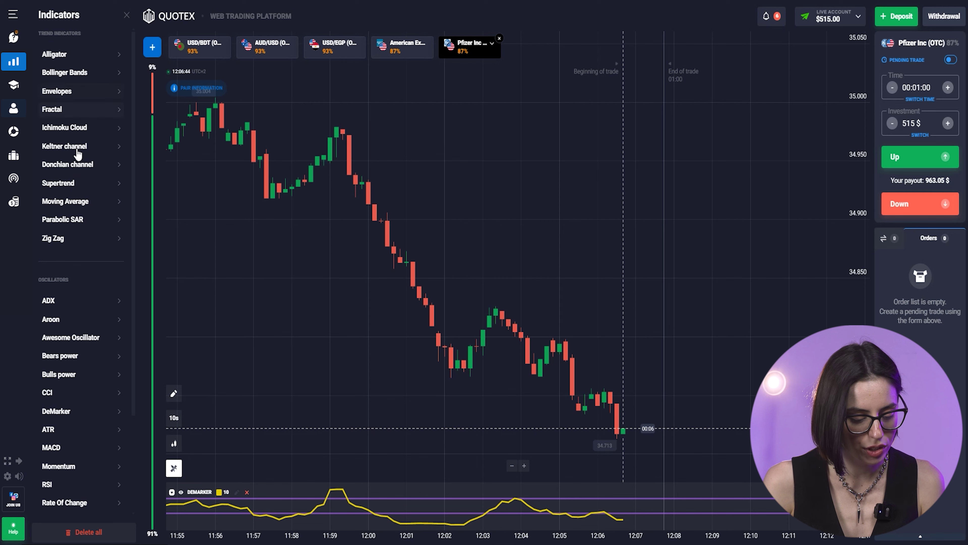
# - Add RSI with period 12, overbought 75, oversold 25, and thicker lines
pyautogui.scroll(-4, 76, 229)
pyautogui.click(72, 370)
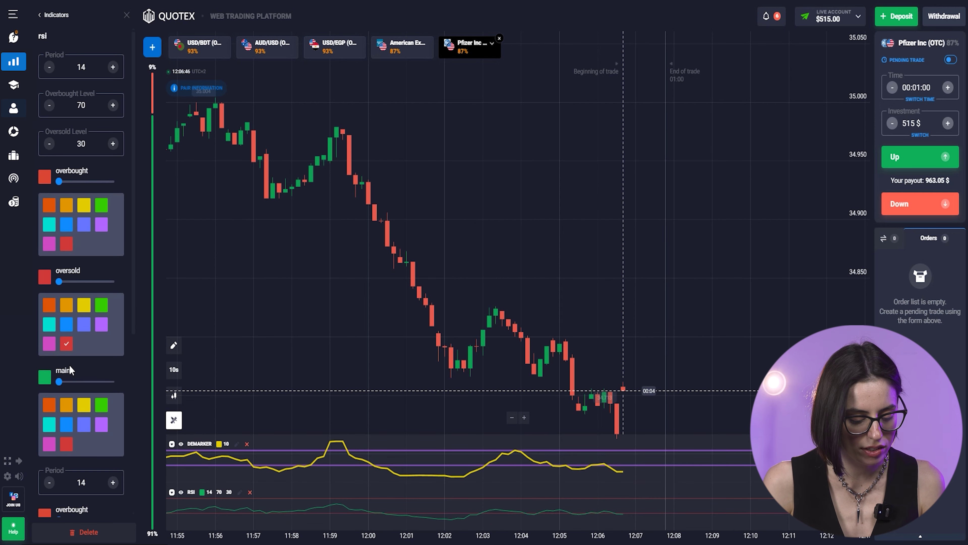
pyautogui.click(70, 182)
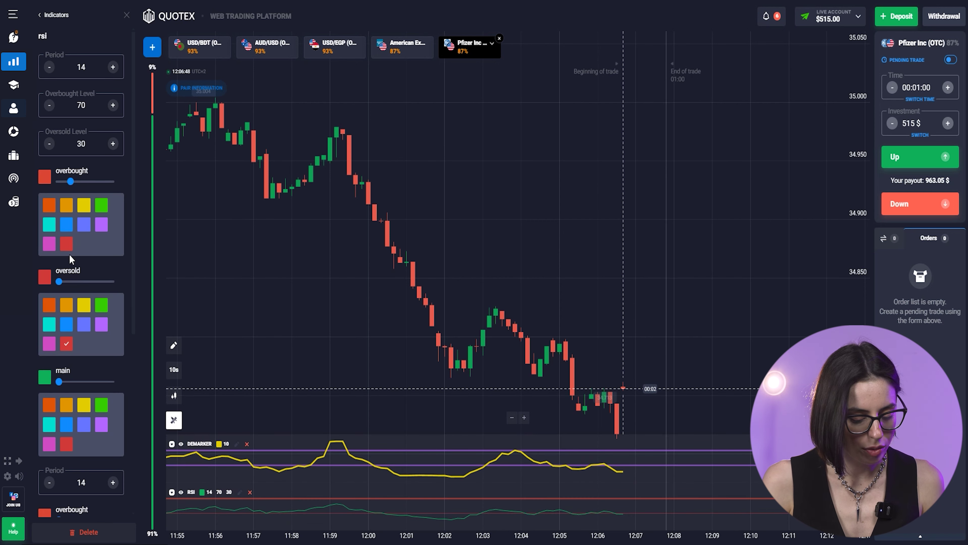
pyautogui.click(69, 382)
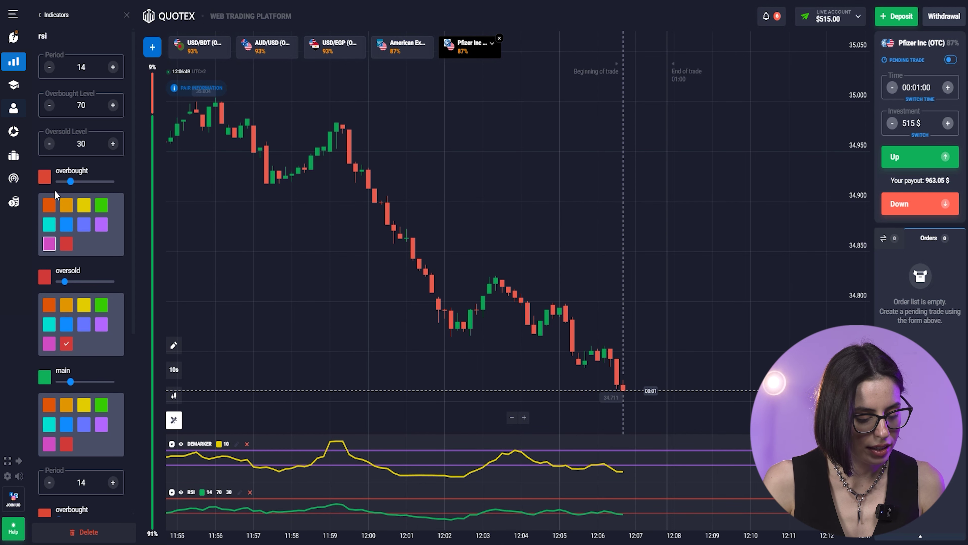
pyautogui.click(50, 144)
pyautogui.click(49, 143)
pyautogui.click(50, 143)
pyautogui.click(50, 144)
pyautogui.click(49, 144)
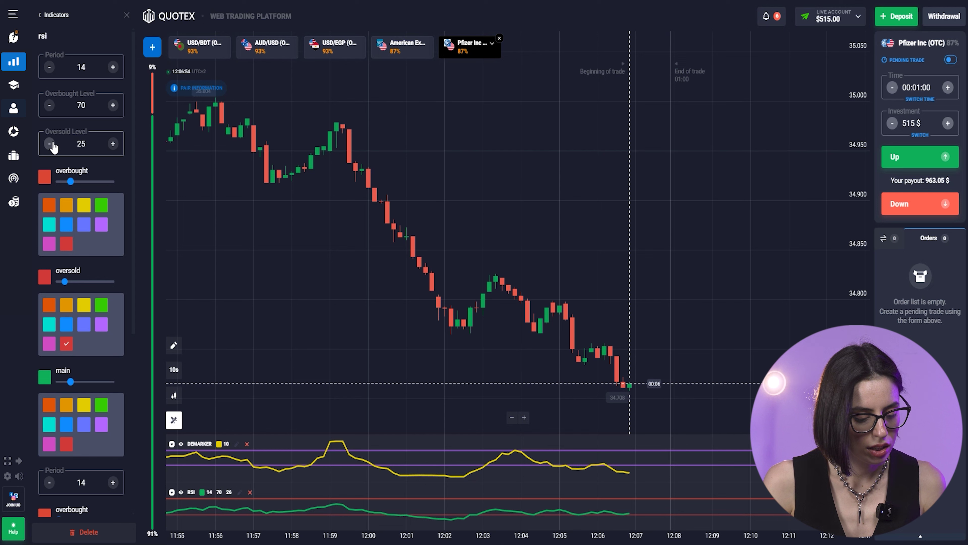
pyautogui.click(110, 109)
pyautogui.click(110, 108)
pyautogui.click(111, 109)
pyautogui.click(110, 109)
pyautogui.click(110, 109)
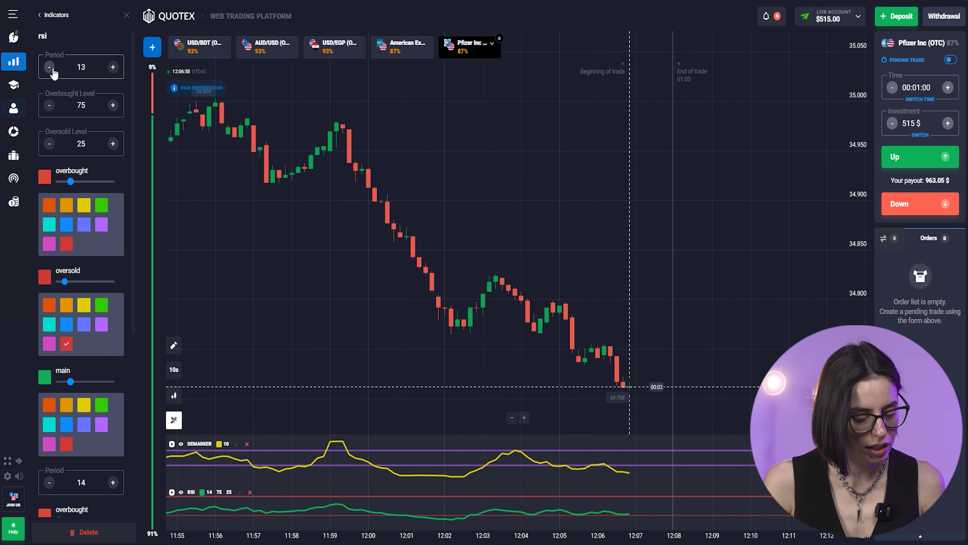
pyautogui.moveTo(224, 183); pyautogui.dragTo(175, 126)
# - Add the Fractal indicator, close the indicator sidebar, and enlarge the DeMarker pane
pyautogui.click(60, 17)
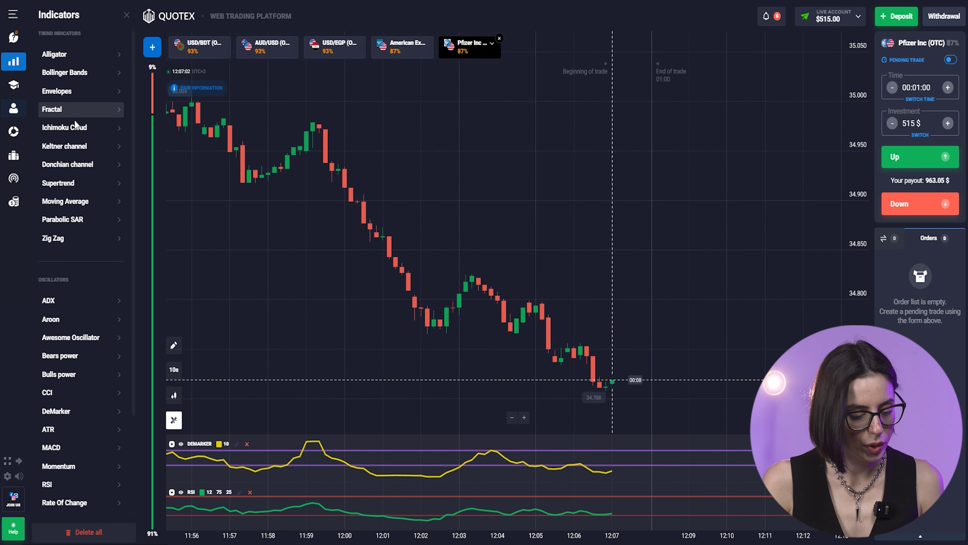
pyautogui.click(65, 109)
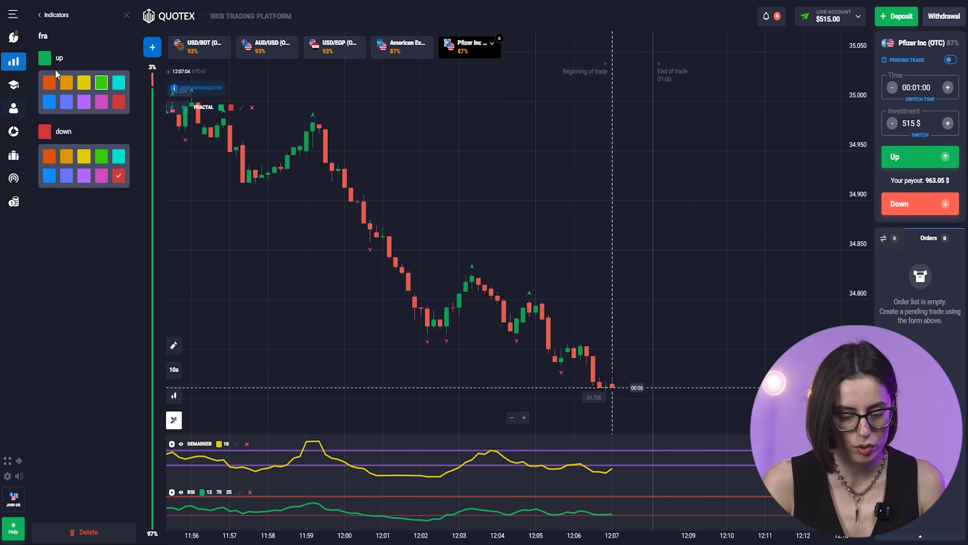
pyautogui.click(125, 15)
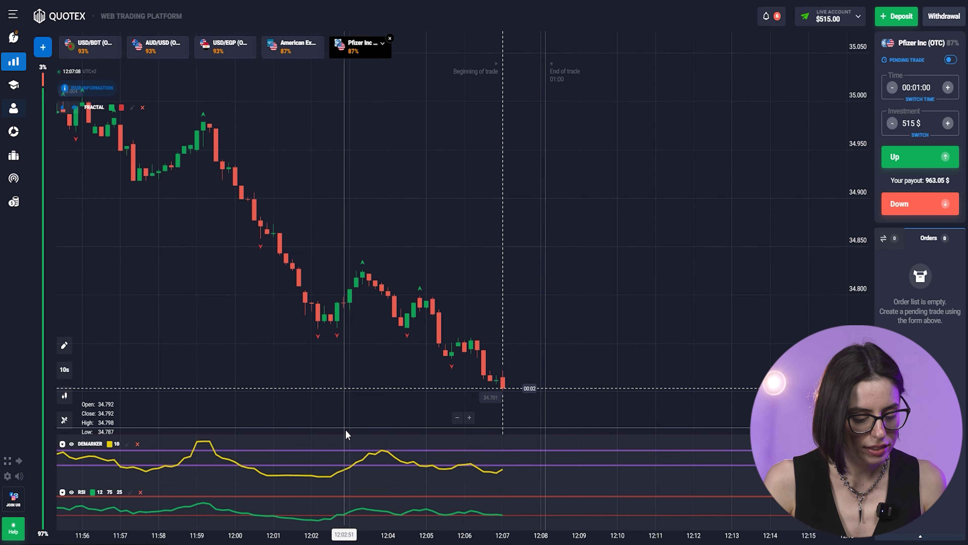
pyautogui.moveTo(346, 426); pyautogui.dragTo(353, 397)
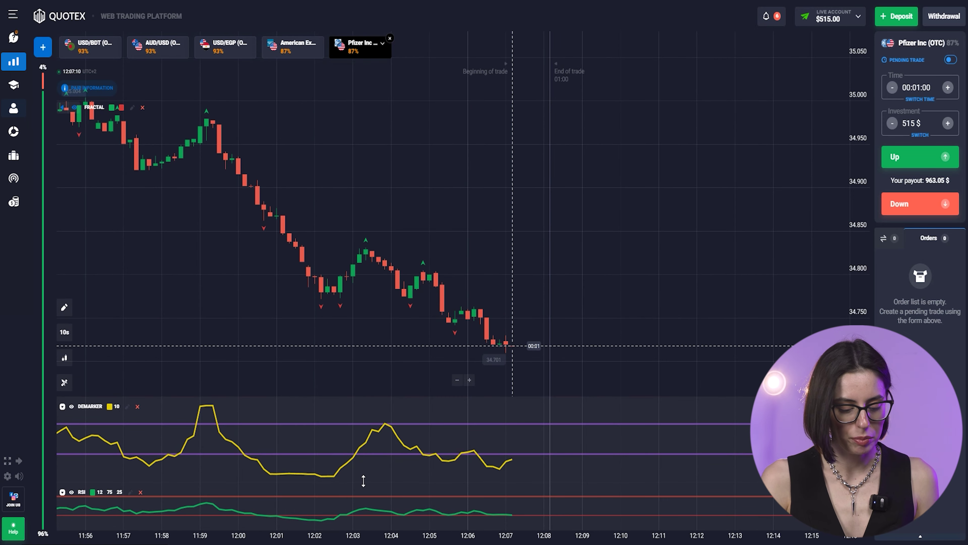
# - Drag the divider above the RSI pane upward to give it more height
pyautogui.moveTo(361, 487); pyautogui.dragTo(363, 449)
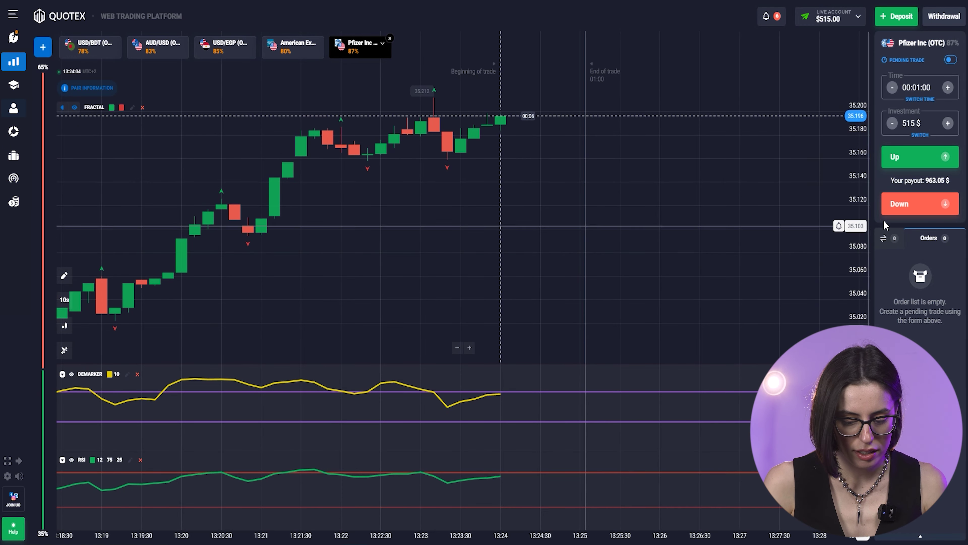
# - Place a 515 $ one-minute Down trade on Pfizer Inc (OTC) with the Shift+S hotkey
pyautogui.hotkey('shift', 's')
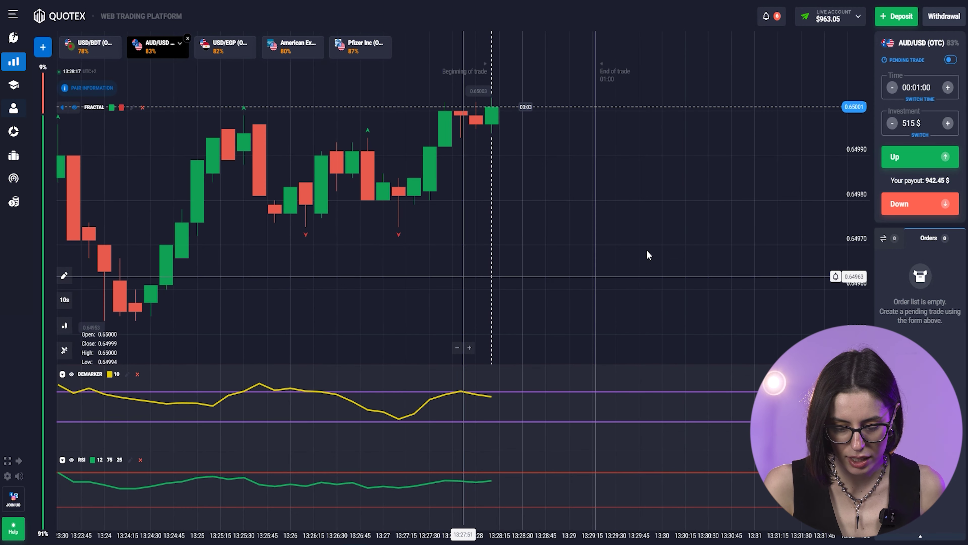
# - Set the investment to 700 $ and place a Down trade on AUD/USD (OTC)
pyautogui.doubleClick(906, 122)
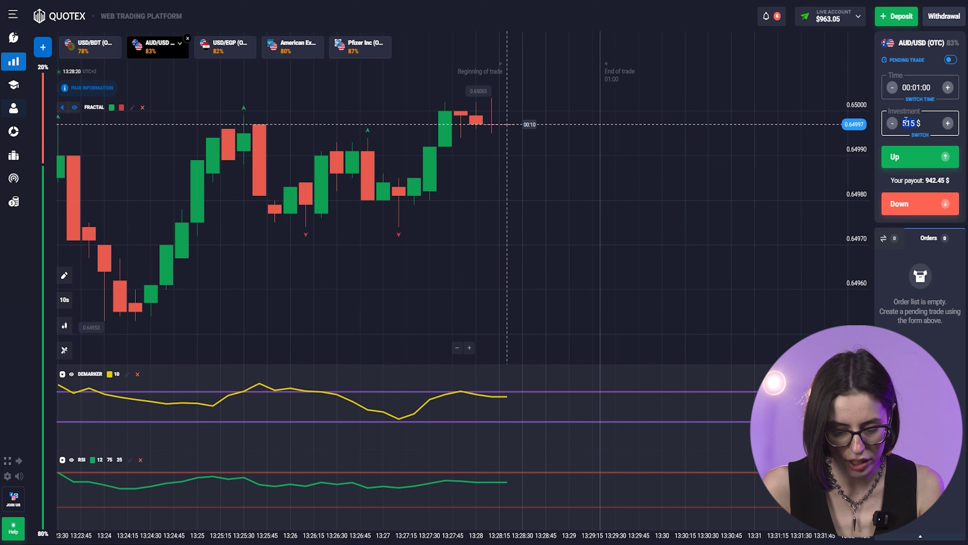
pyautogui.write('700')
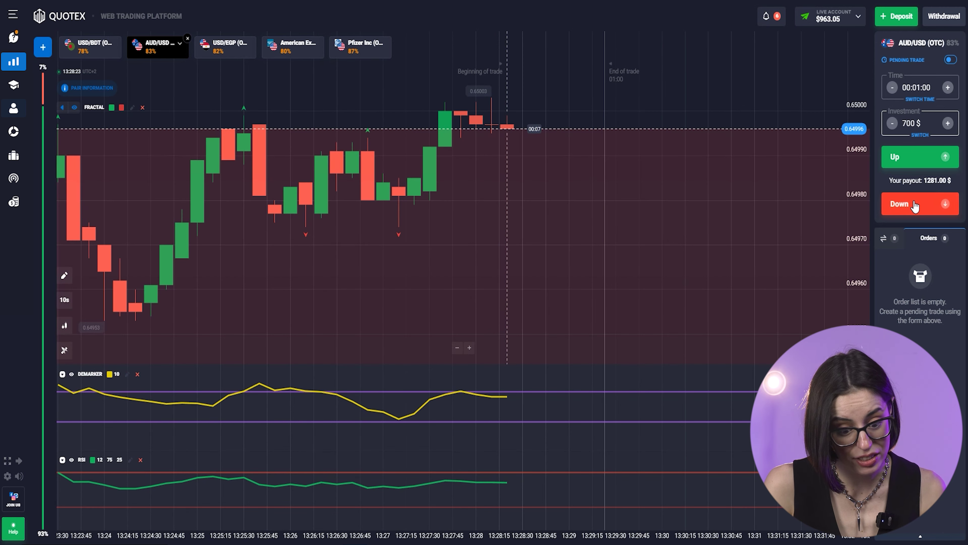
pyautogui.click(915, 204)
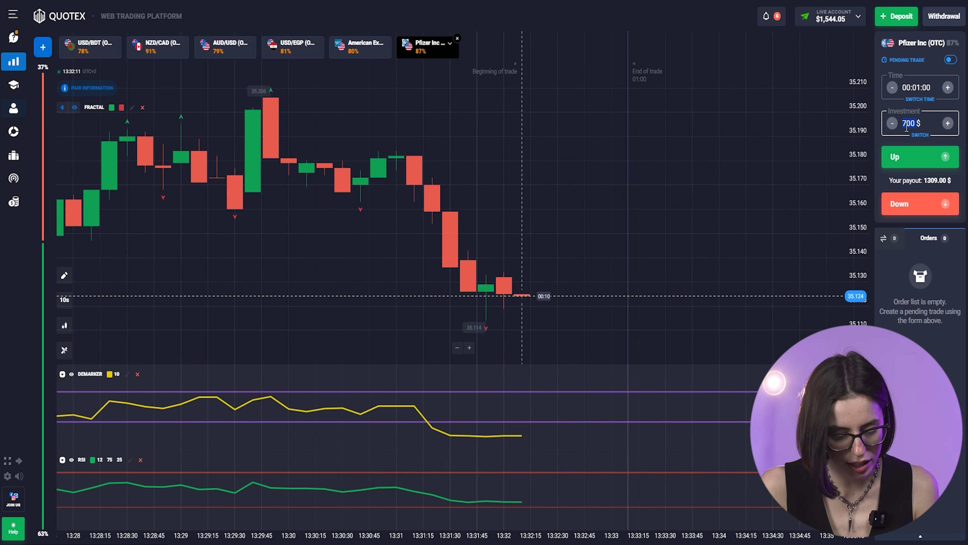
# - Set the investment to 900 $ and place an Up trade on Pfizer with Shift+W
pyautogui.write('900')
pyautogui.hotkey('shift', 'w')
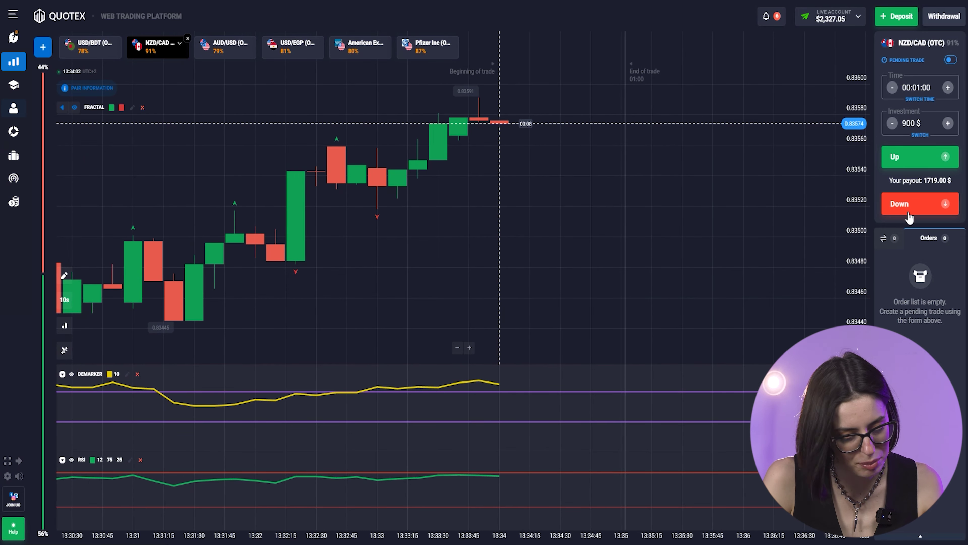
# - Place a 900 $ Down trade on NZD/CAD (OTC), then dismiss the +1,737.00 $ result notice
pyautogui.scroll(2, 716, 195)
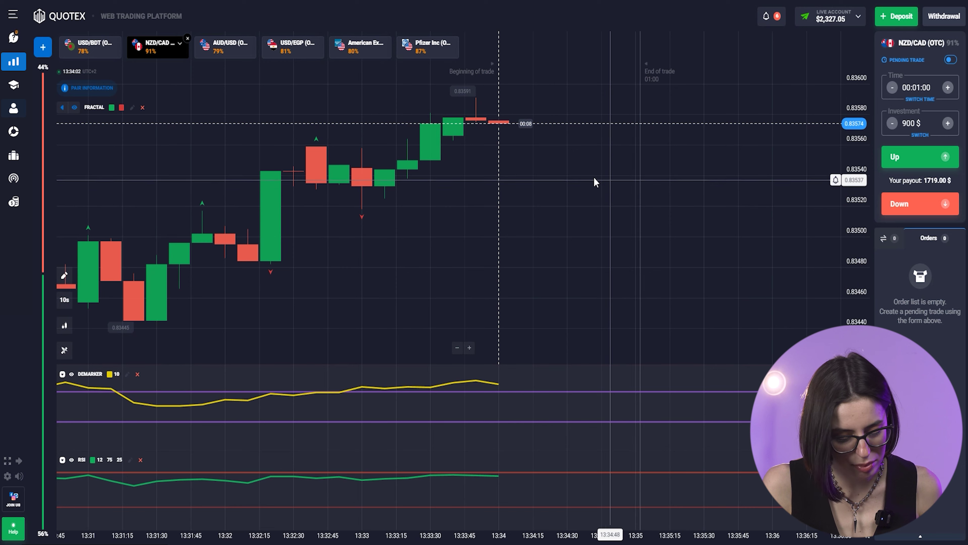
pyautogui.hscroll(-2, 593, 173)
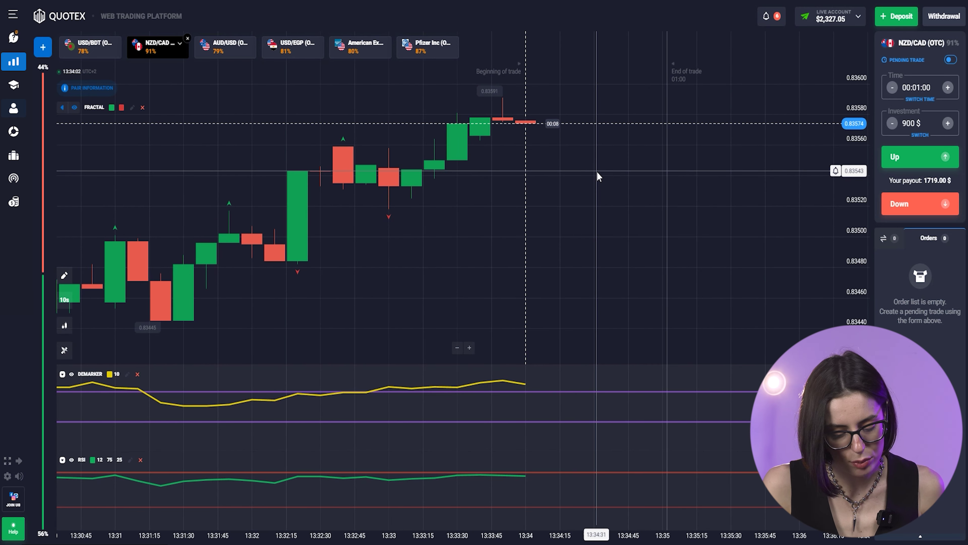
pyautogui.hotkey('shift', 's')
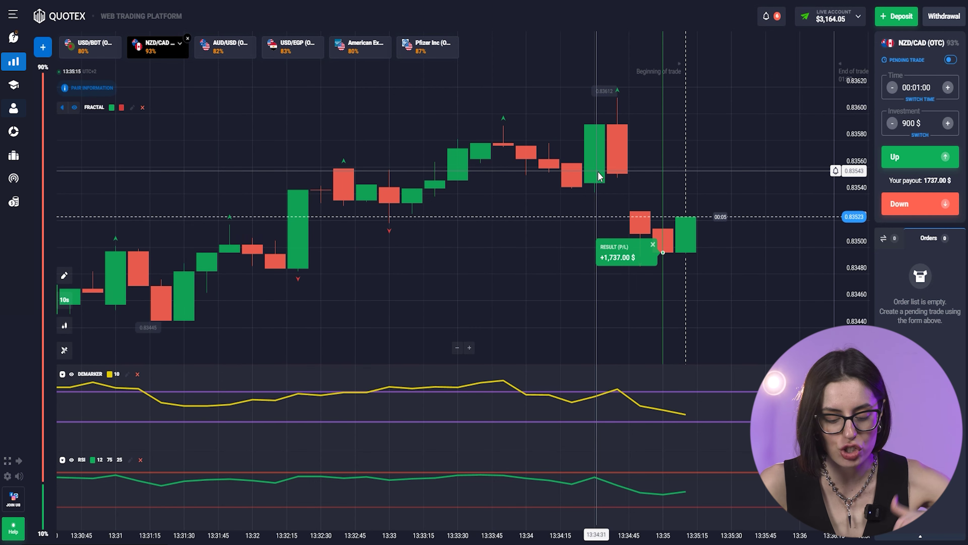
pyautogui.click(653, 245)
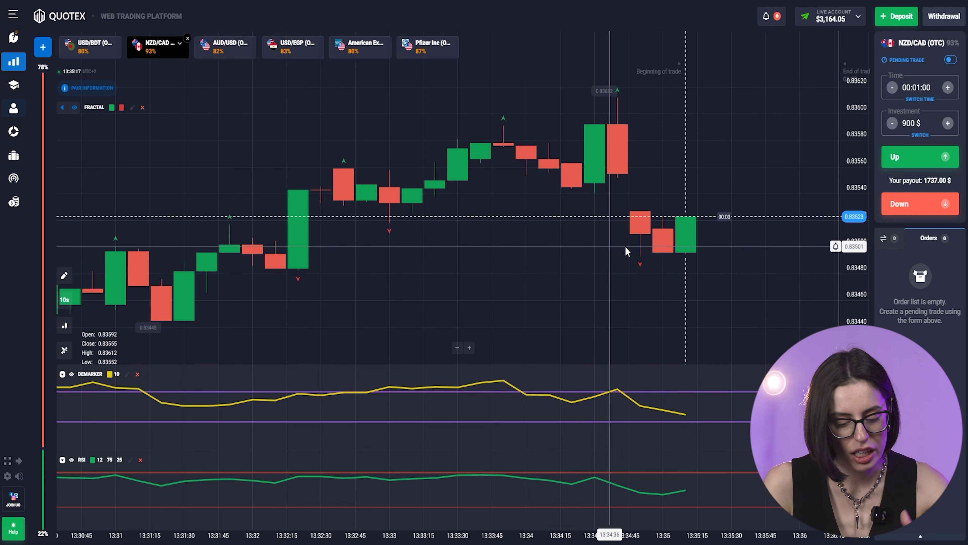
pyautogui.moveTo(624, 246); pyautogui.dragTo(630, 245)
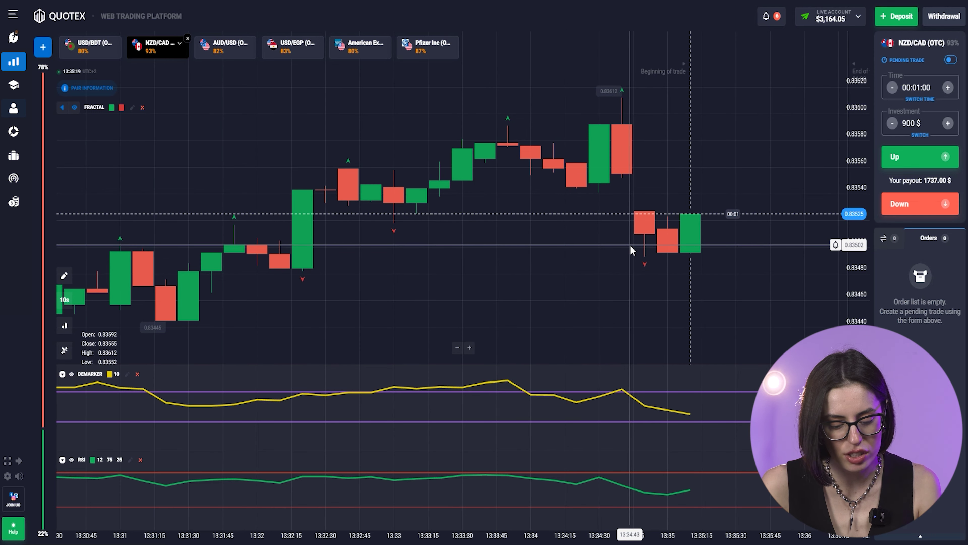